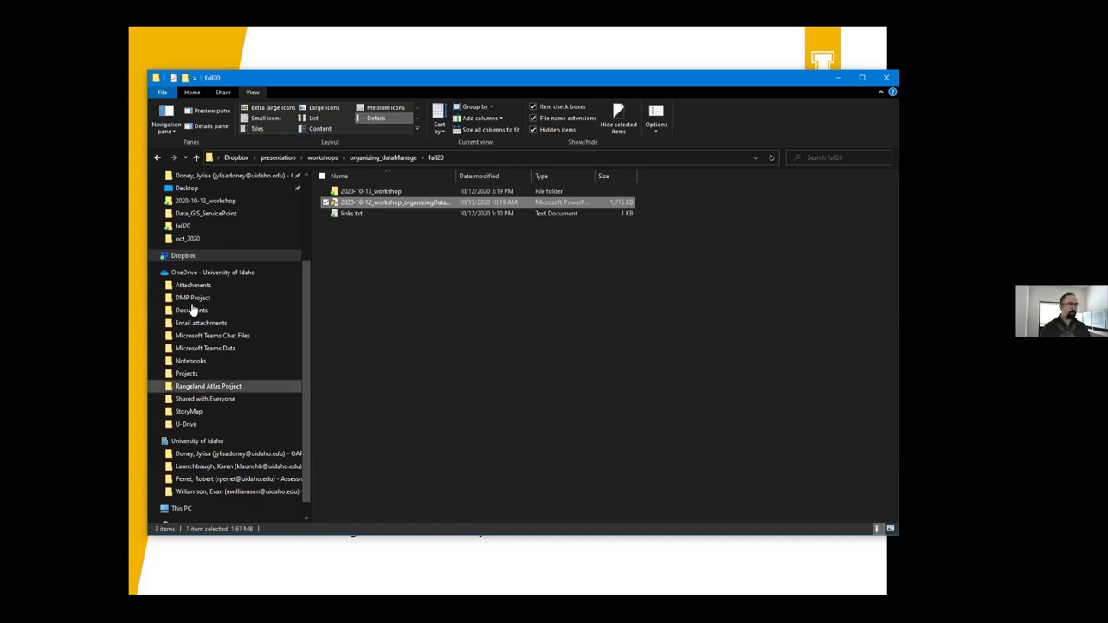
Open the 2020-10-13_workshop folder and view 2020-03-02_plots.csv in Excel, then return to the folder.
double_click(359, 191)
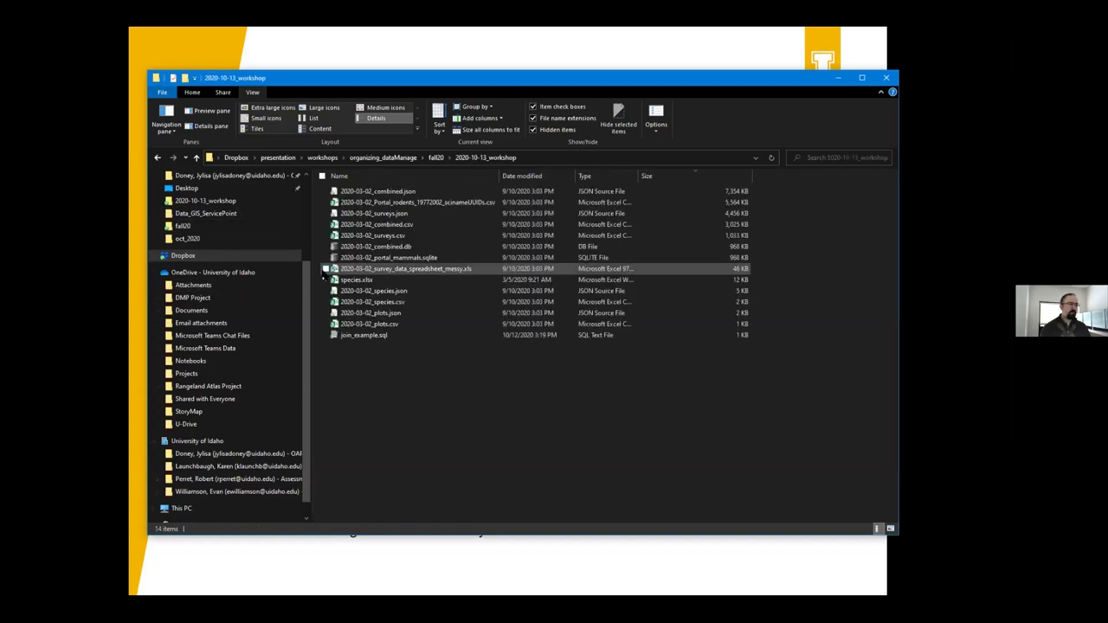
left_click(409, 326)
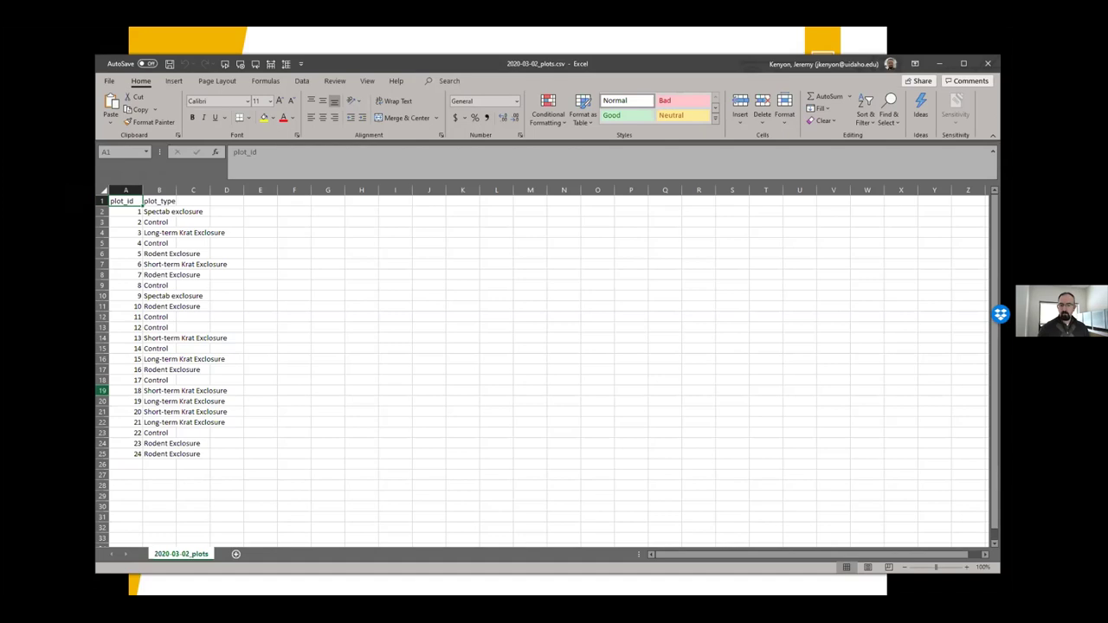
key("alt+Tab")
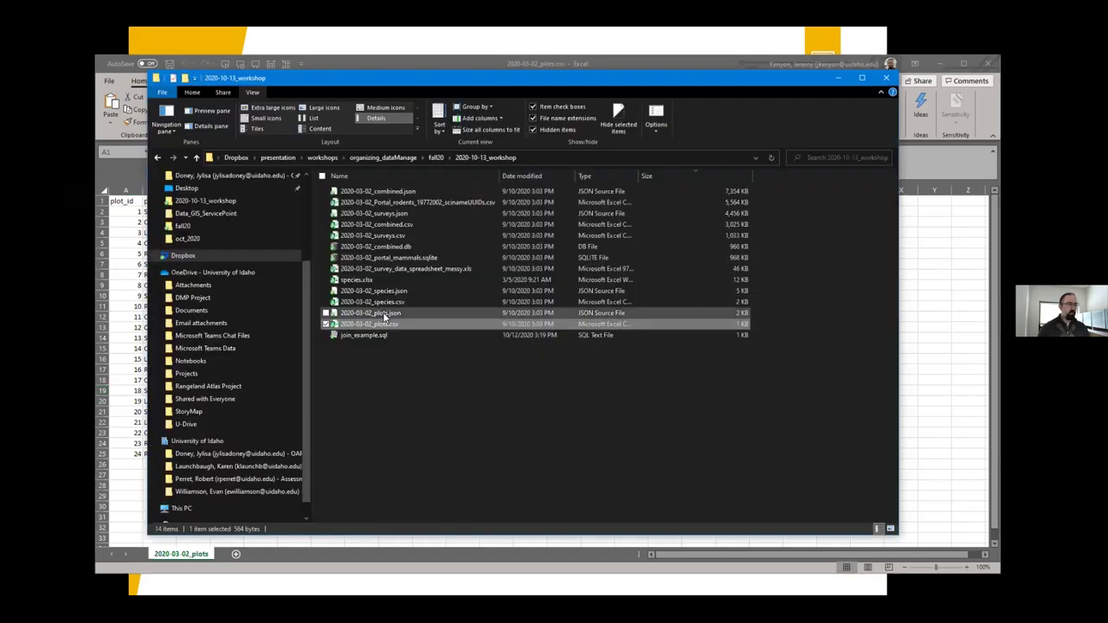
Open 2020-03-02_species.csv in Excel, look through its species records, and return to the workshop folder.
key("alt+Tab")
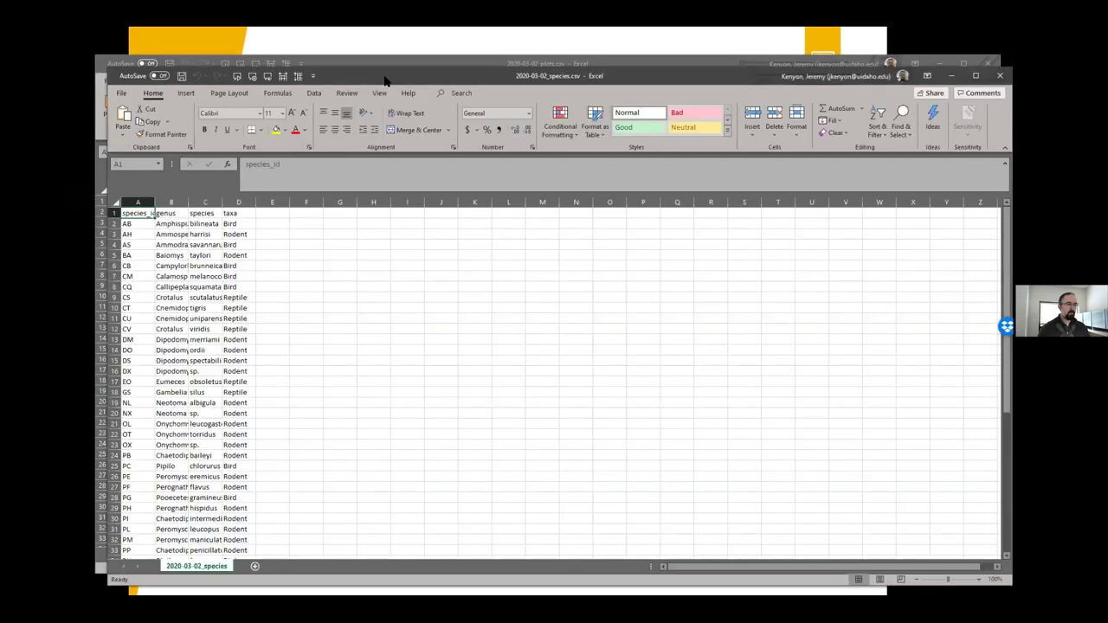
left_click_drag(385, 79, 382, 60)
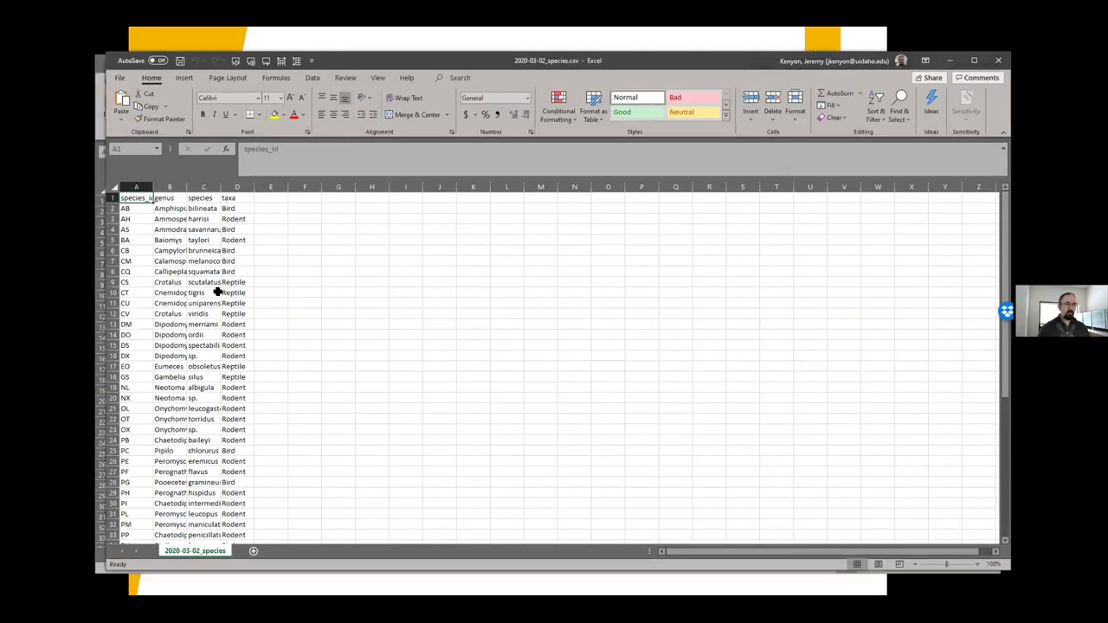
scroll(218, 306, "down", 3)
scroll(217, 311, "up", 3)
key("alt+Tab")
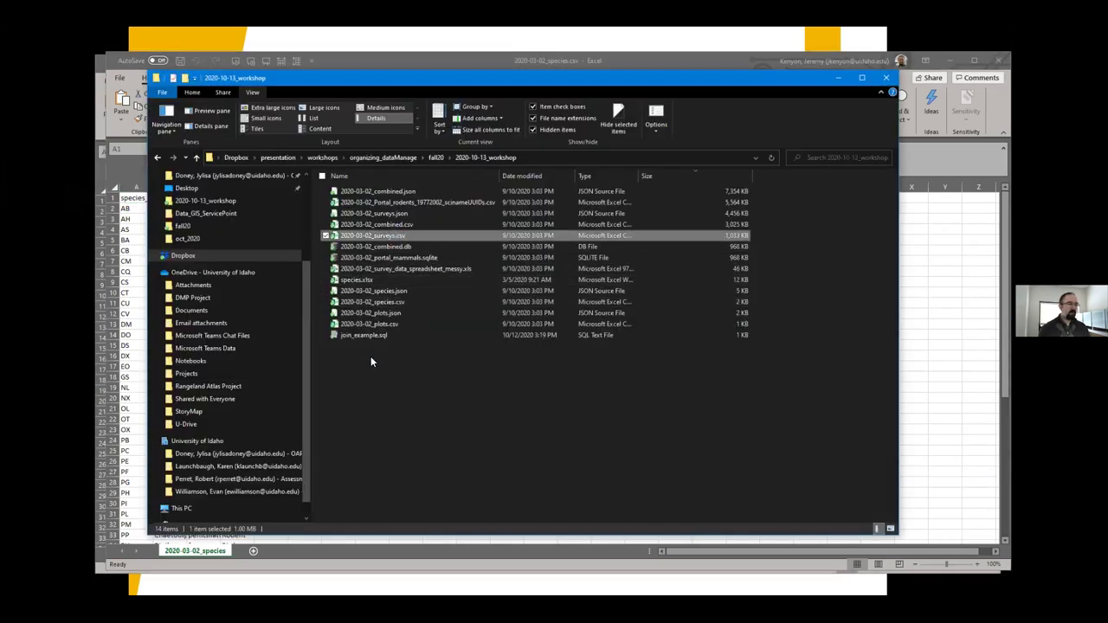
Open 2020-03-02_surveys.csv in Excel and examine its plot_id and species_id columns and survey records.
key("alt+Tab")
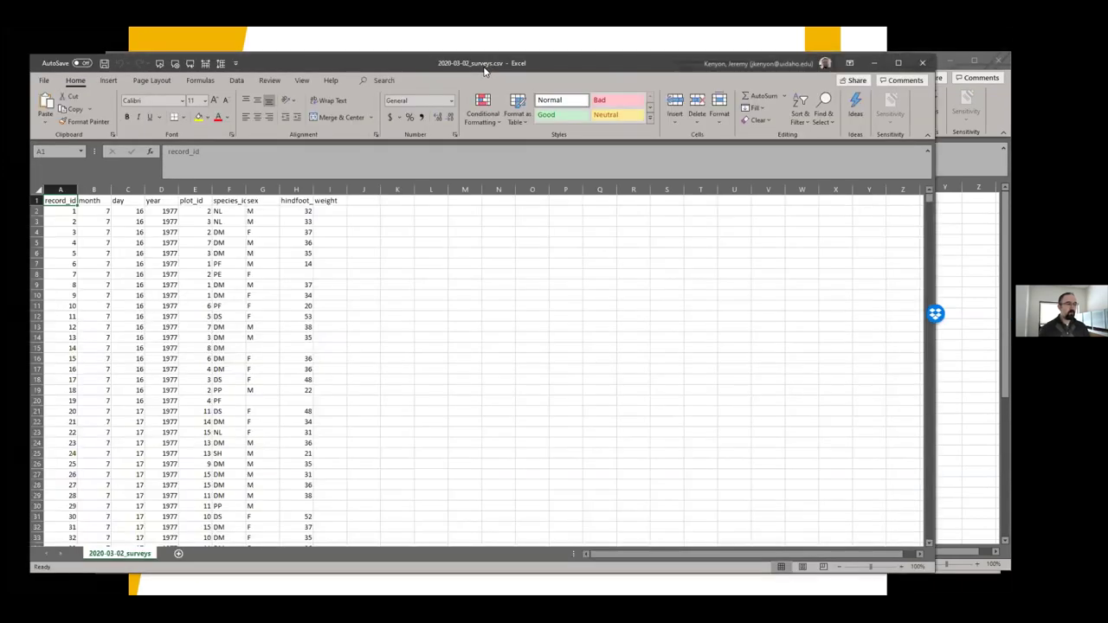
left_click_drag(485, 69, 537, 57)
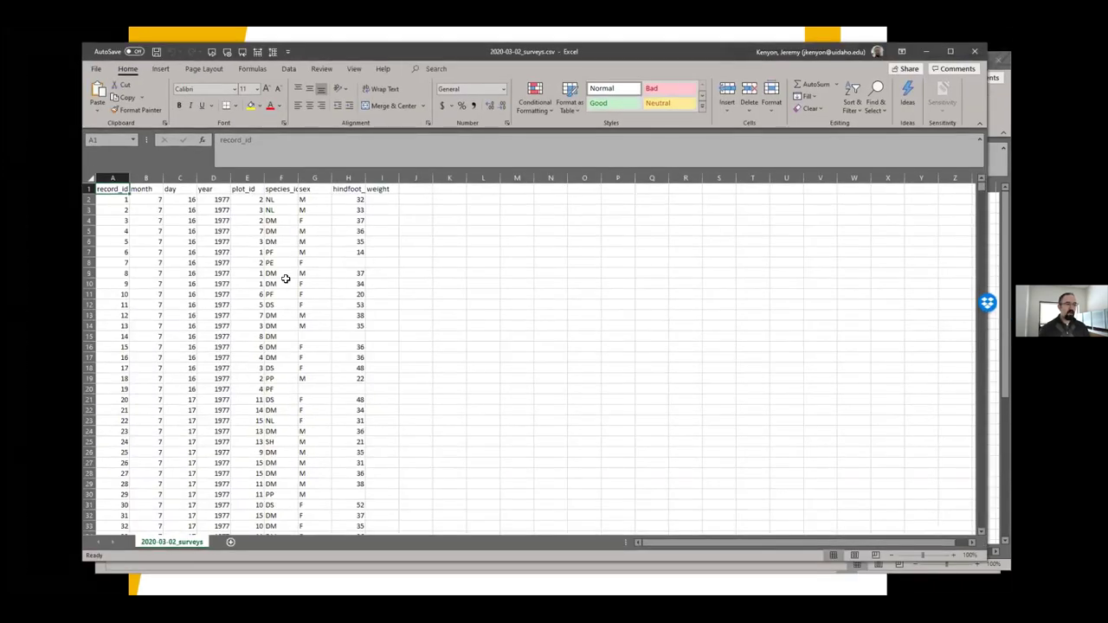
left_click(256, 200)
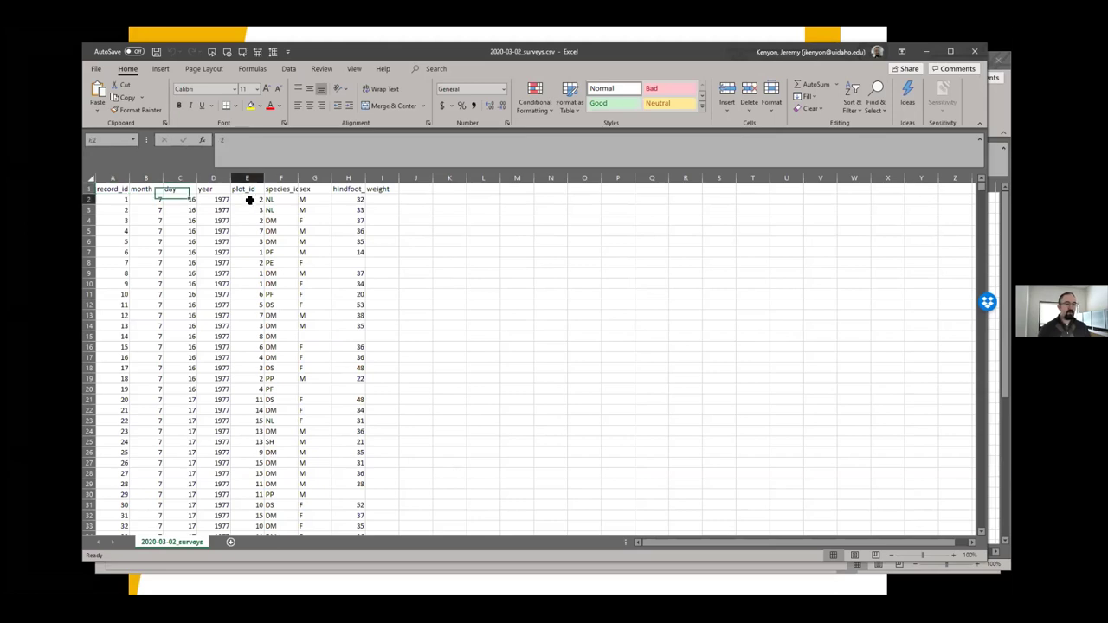
left_click(275, 201)
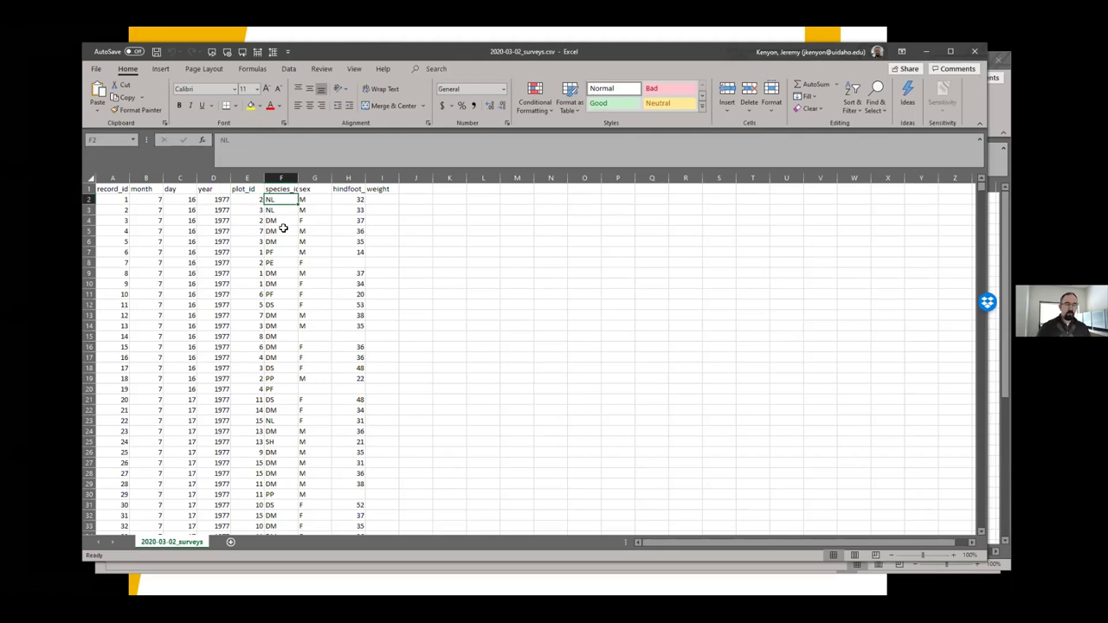
mouse_move(980, 187)
left_mouse_down()
mouse_move(981, 523)
mouse_move(981, 187)
left_mouse_up()
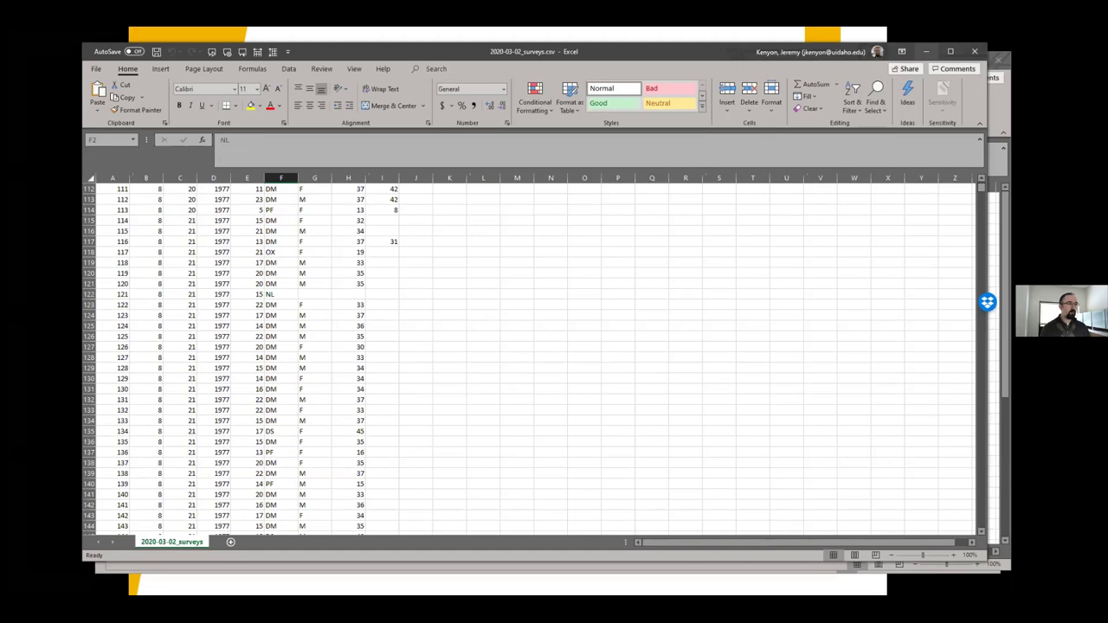
key("alt+Tab")
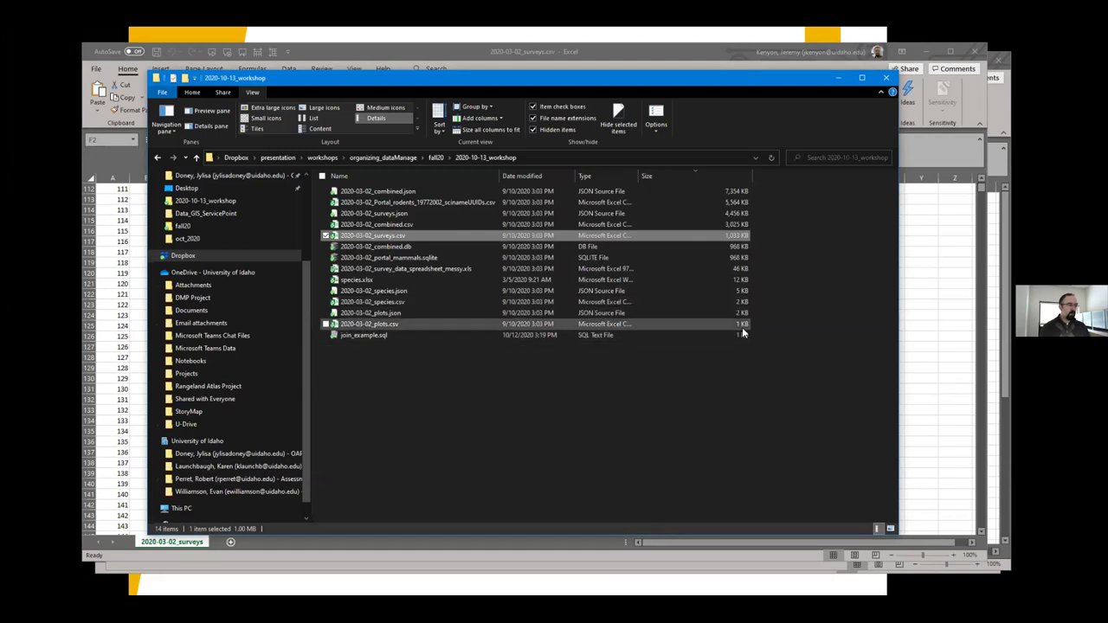
Open 2020-03-02_combined.csv, look through its merged records, and check its file size in the workshop folder.
double_click(413, 224)
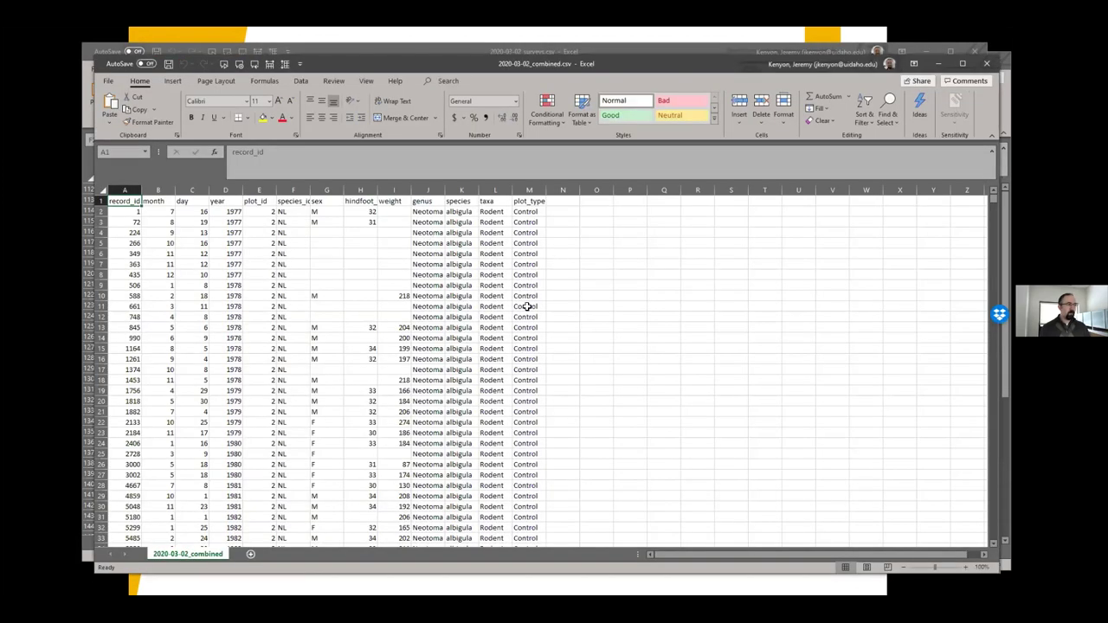
scroll(471, 409, "down", 7)
scroll(472, 409, "up", 7)
left_click_drag(994, 199, 993, 481)
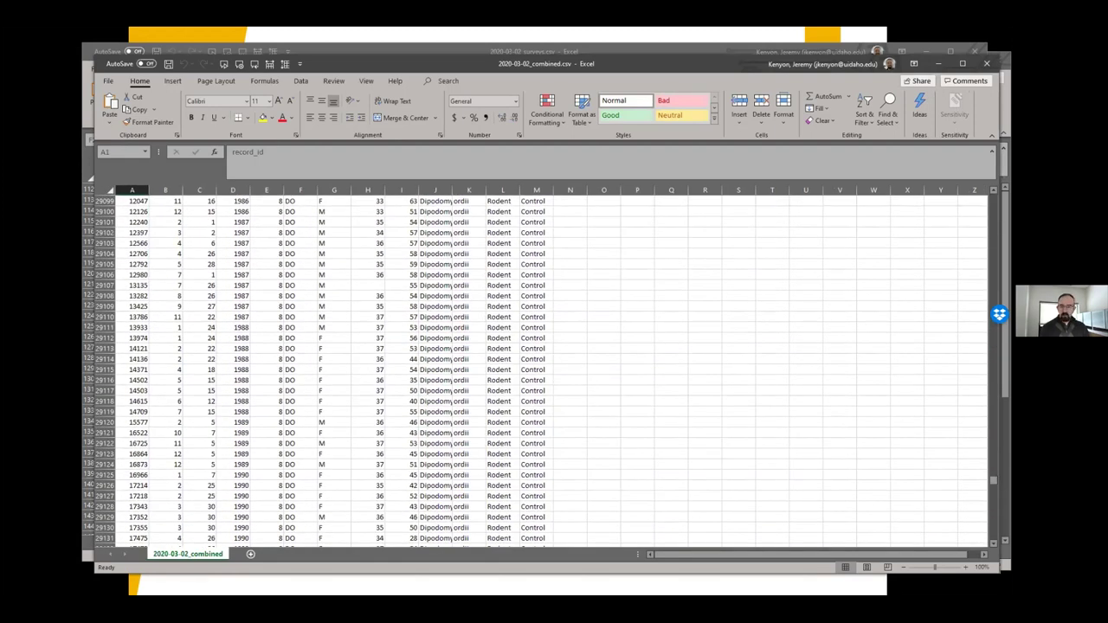
key("alt+Tab")
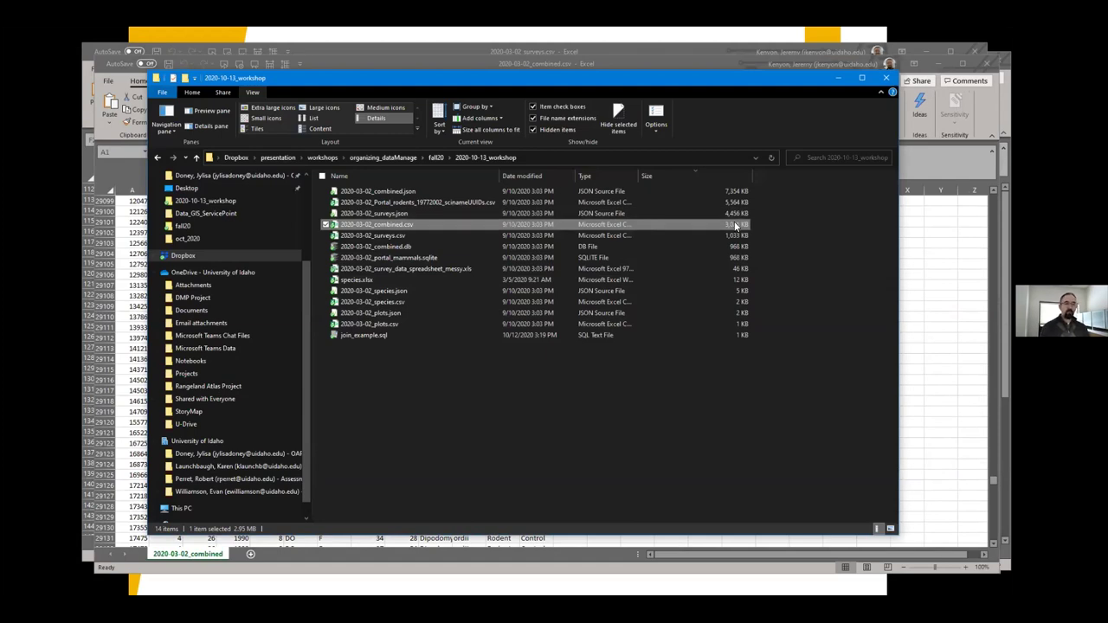
key("alt+Tab")
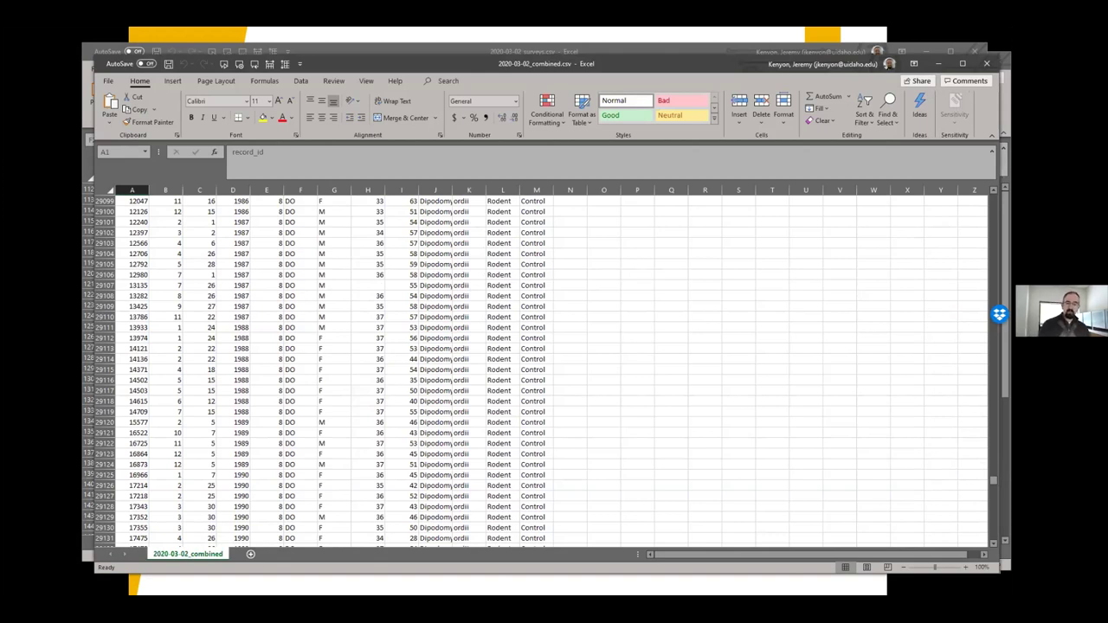
key("alt+Tab")
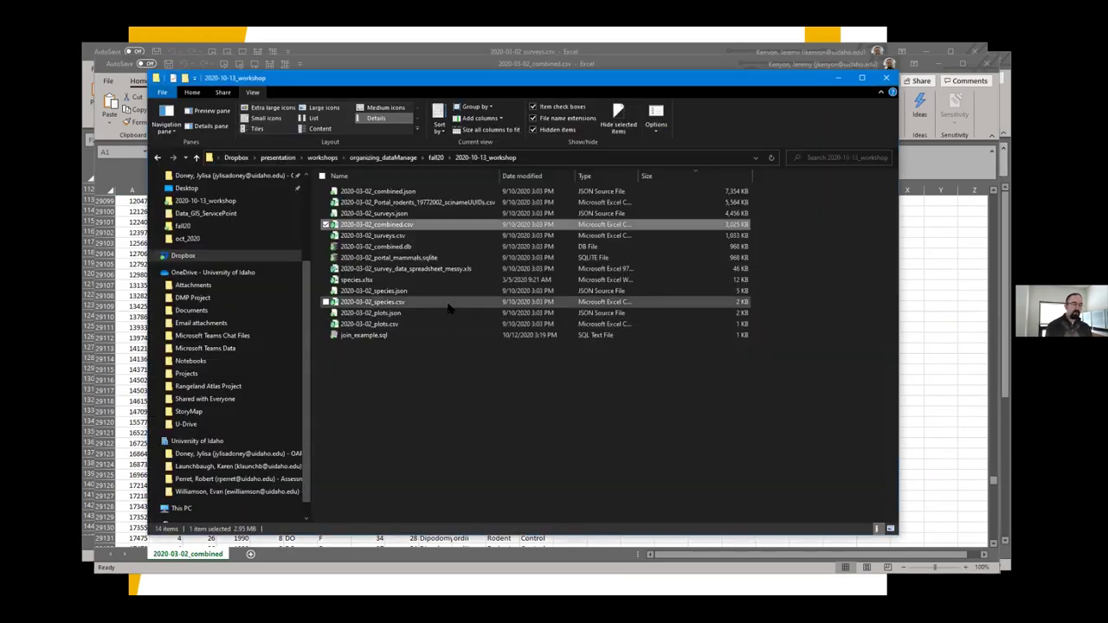
Open 2020-03-02_combined.db in DB Browser for SQLite and view the records of the plots table.
left_click(422, 246)
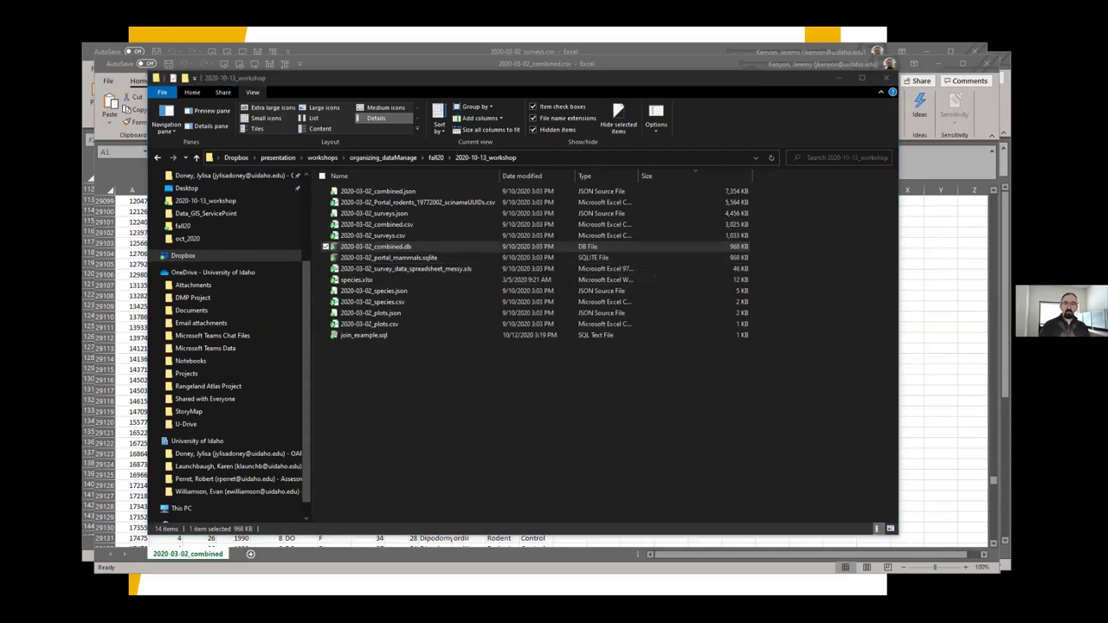
left_click(404, 224)
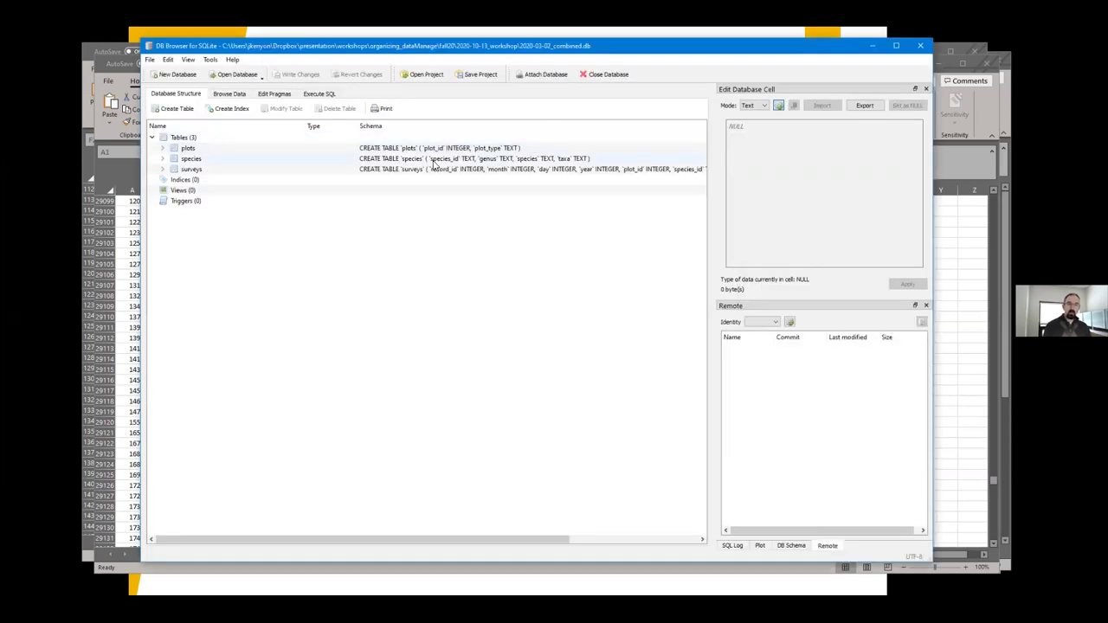
left_click(229, 93)
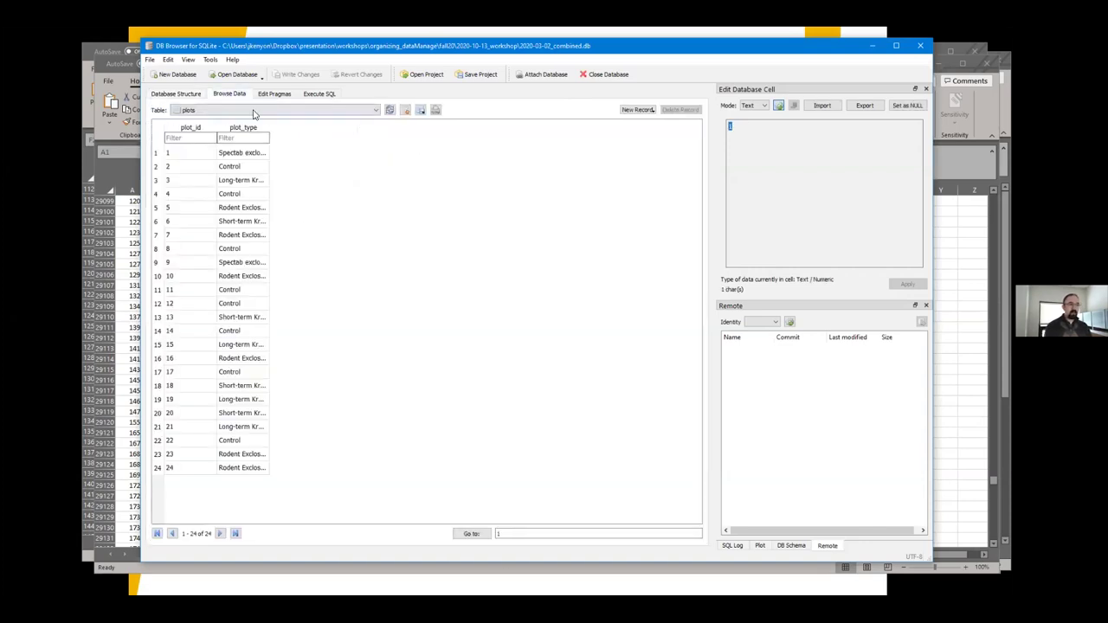
View the records of the species and surveys tables, and close DB Browser for SQLite.
left_click(262, 113)
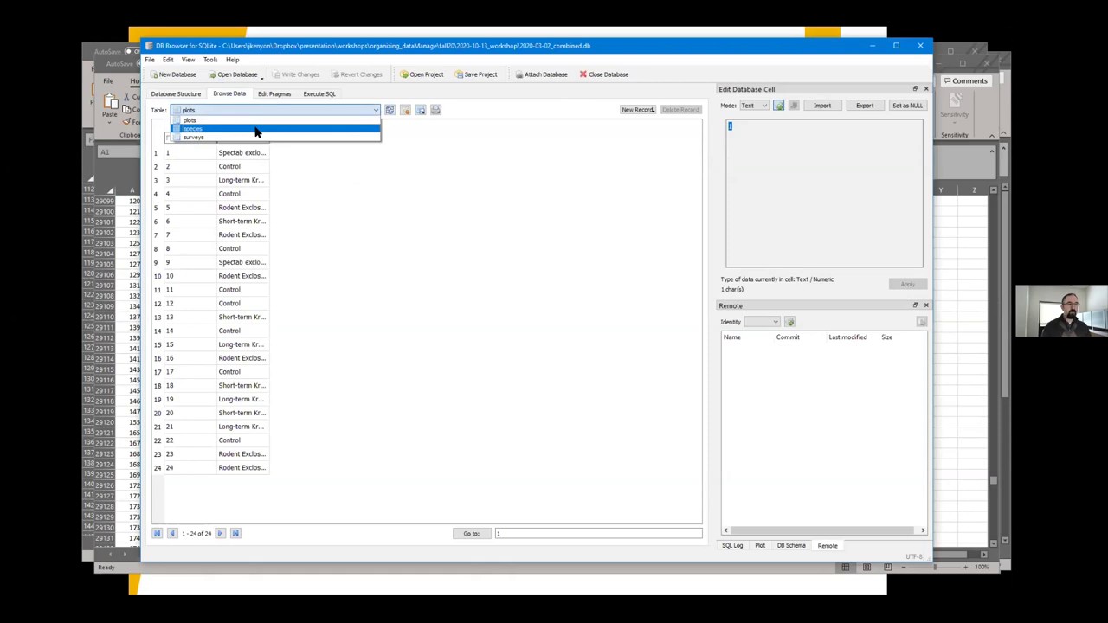
left_click(256, 128)
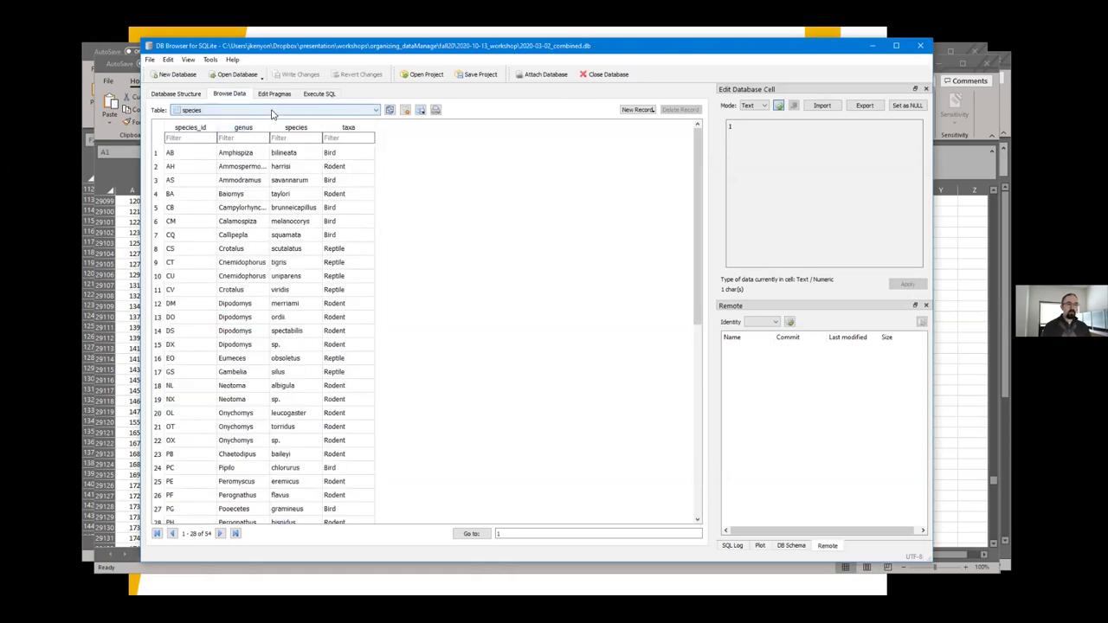
left_click(270, 112)
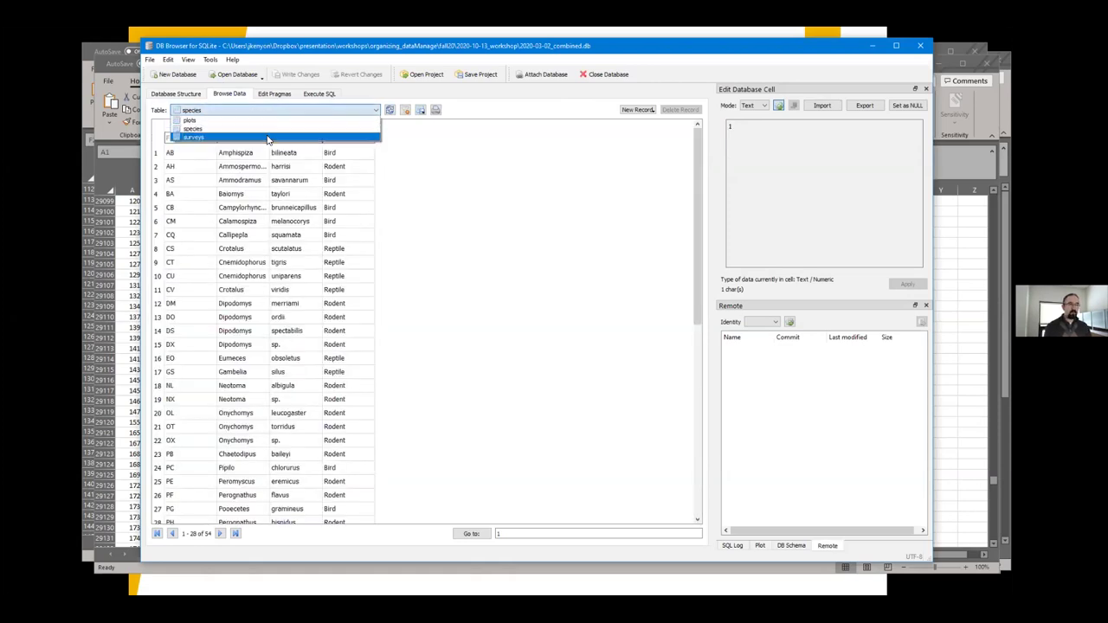
left_click(269, 138)
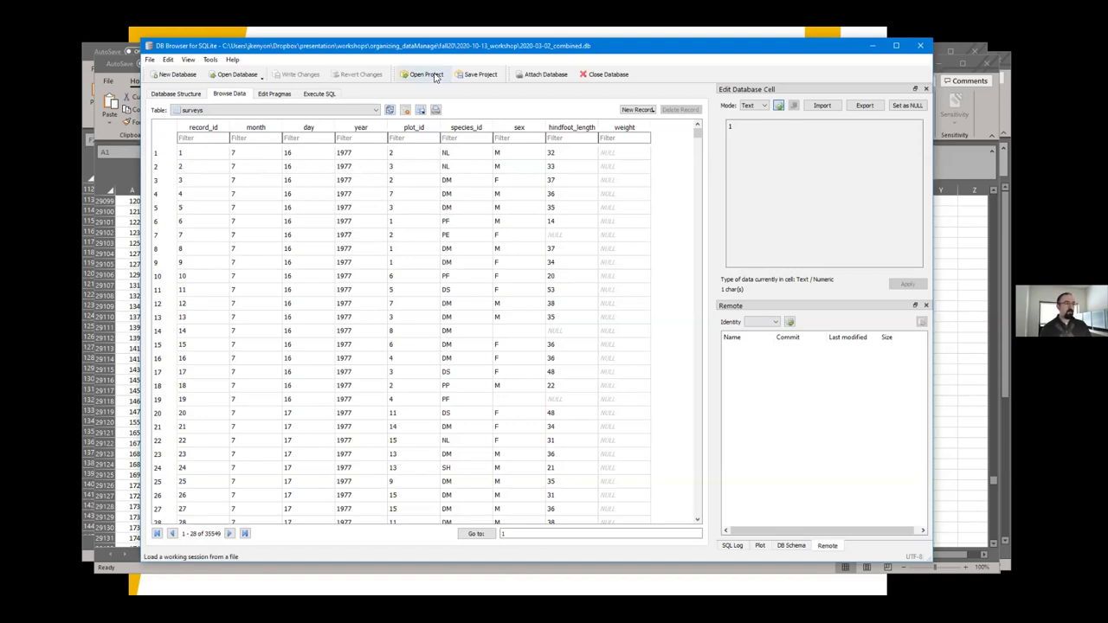
left_click_drag(785, 55, 780, 75)
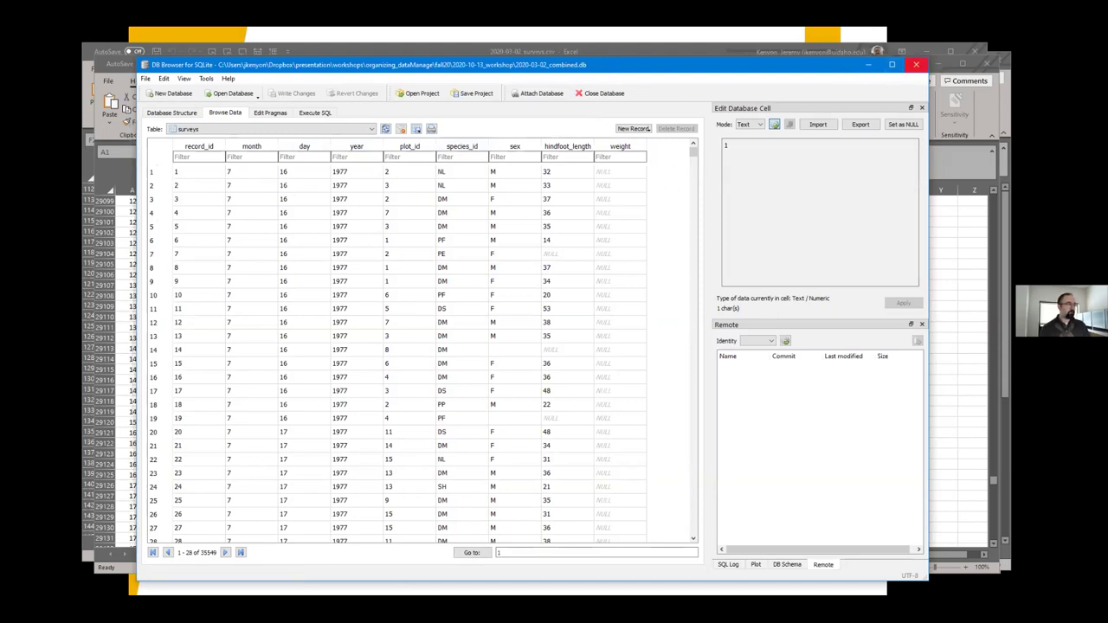
left_click(916, 64)
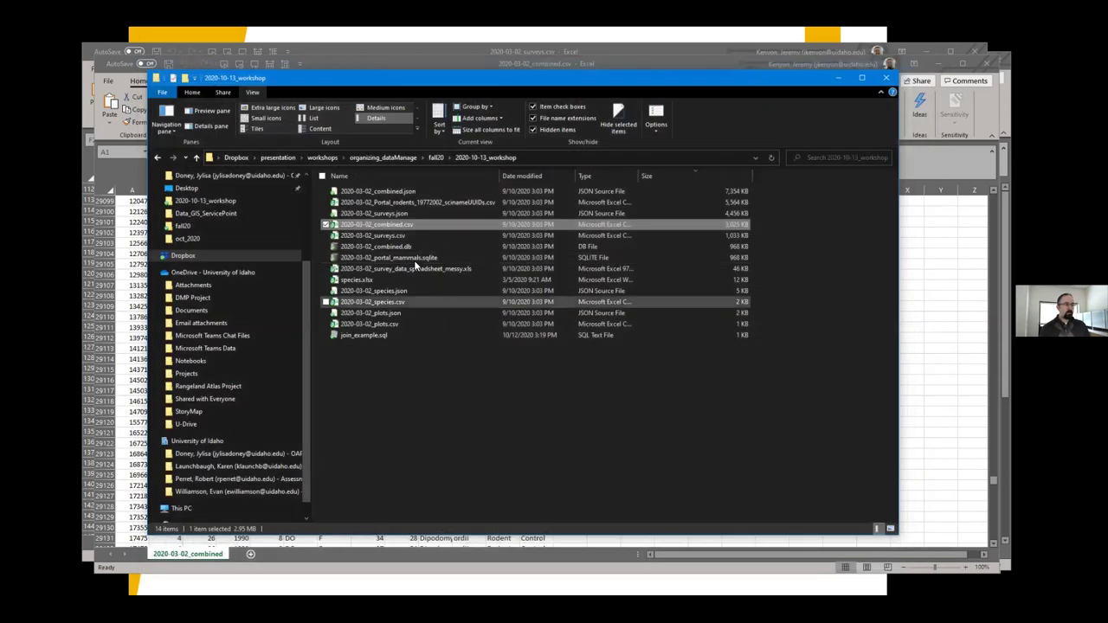